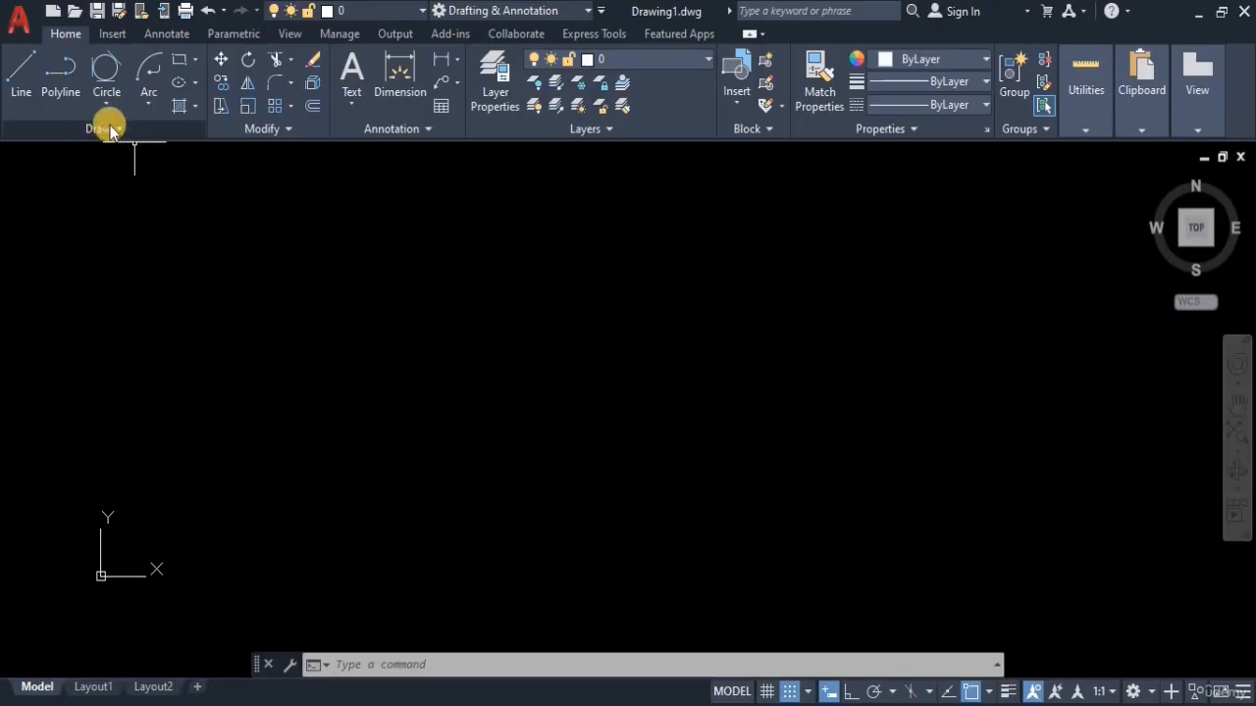
Draw a six-sided polygon inscribed in a circle in the empty drawing, with Ortho mode on while setting its radius.
left_click(196, 63)
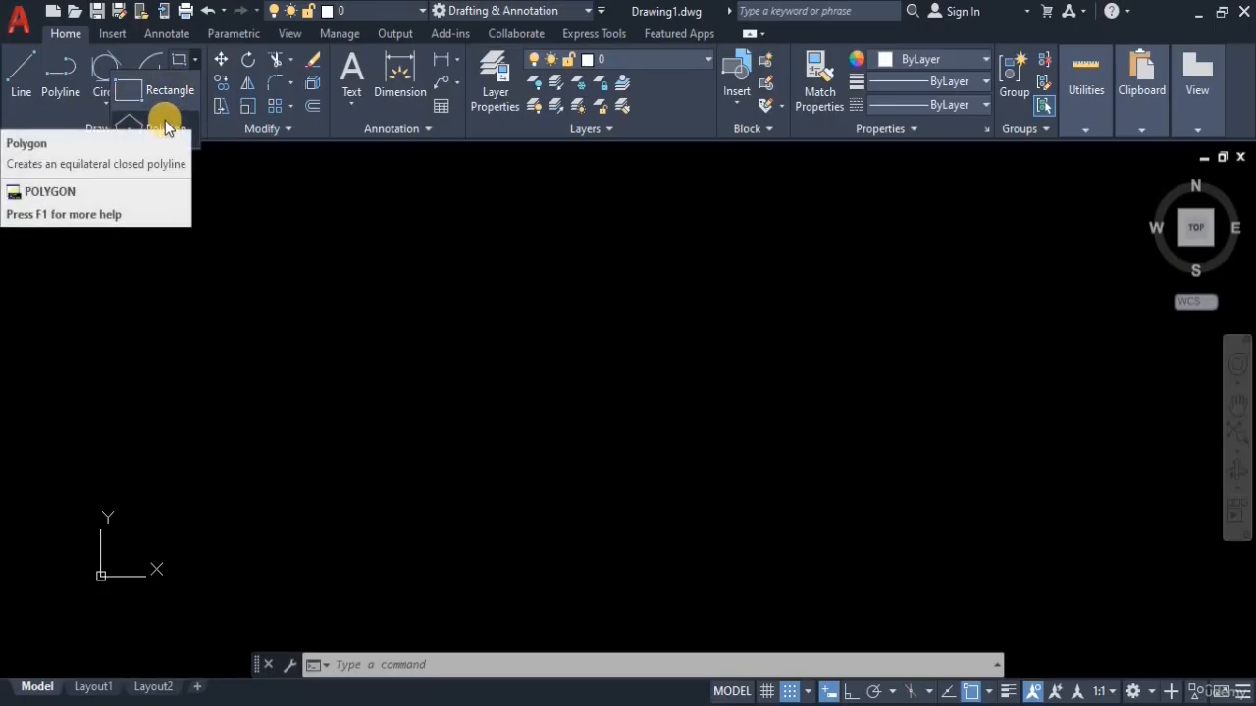
left_click(162, 122)
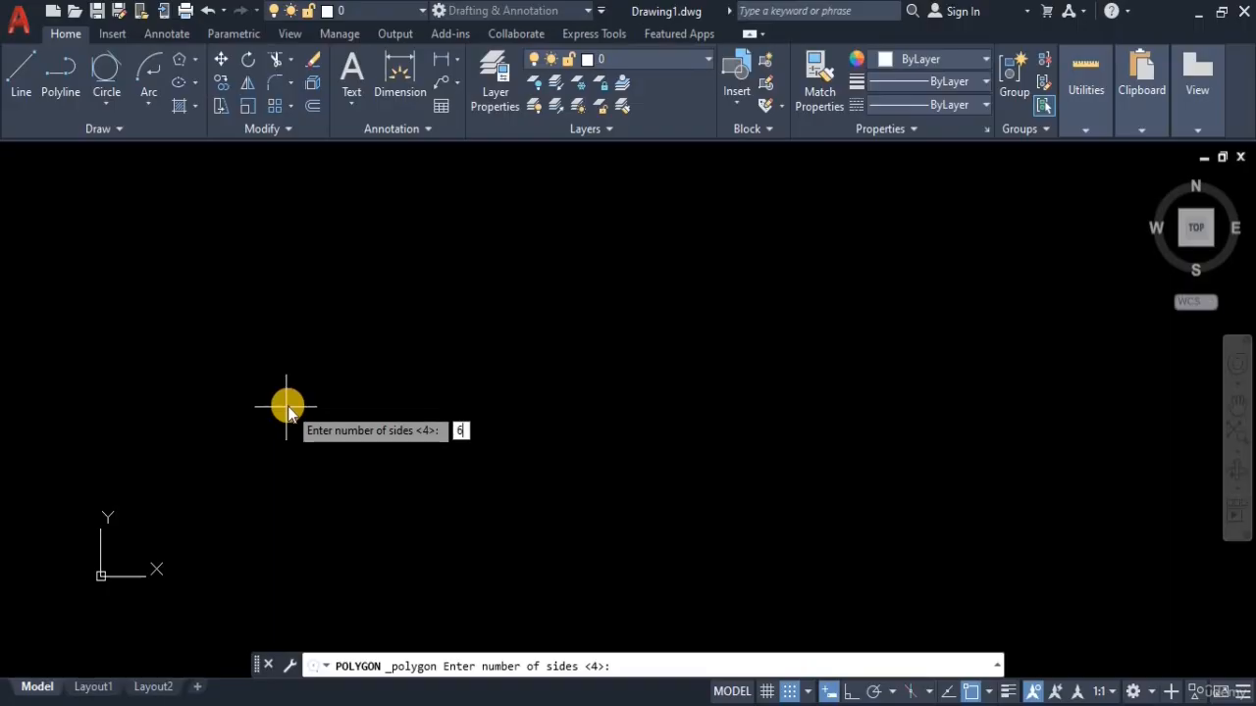
key("Return")
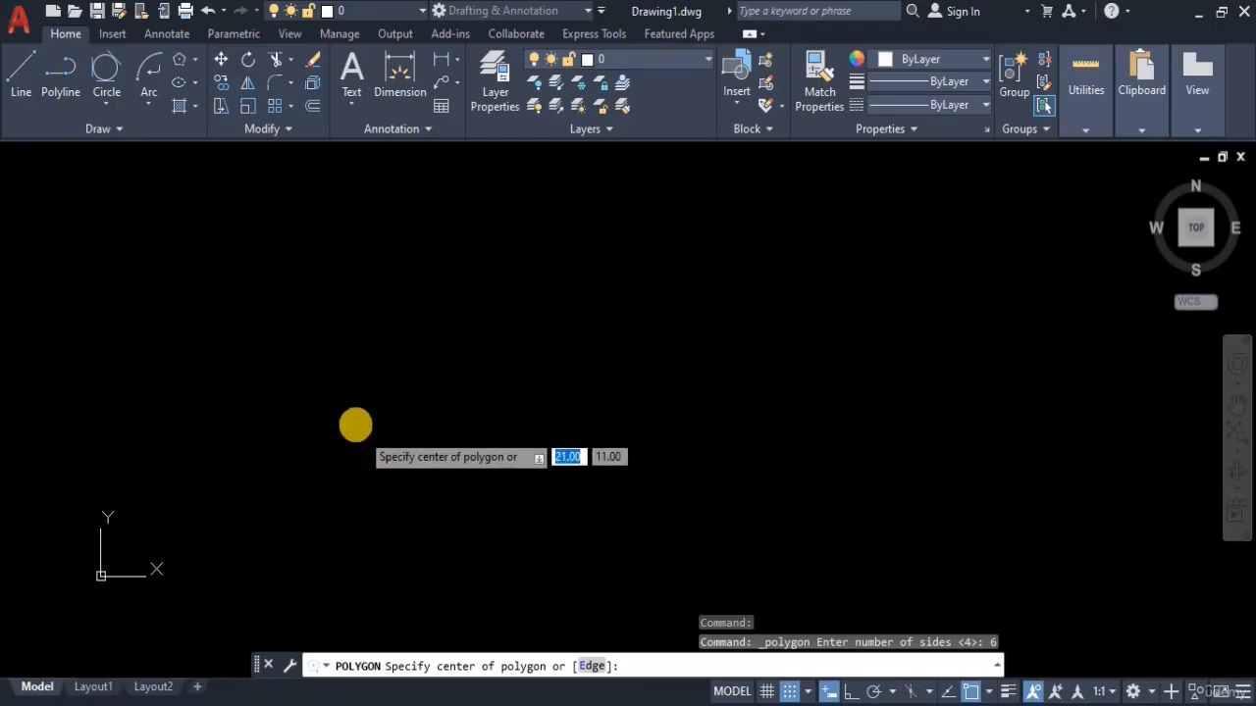
left_click(351, 406)
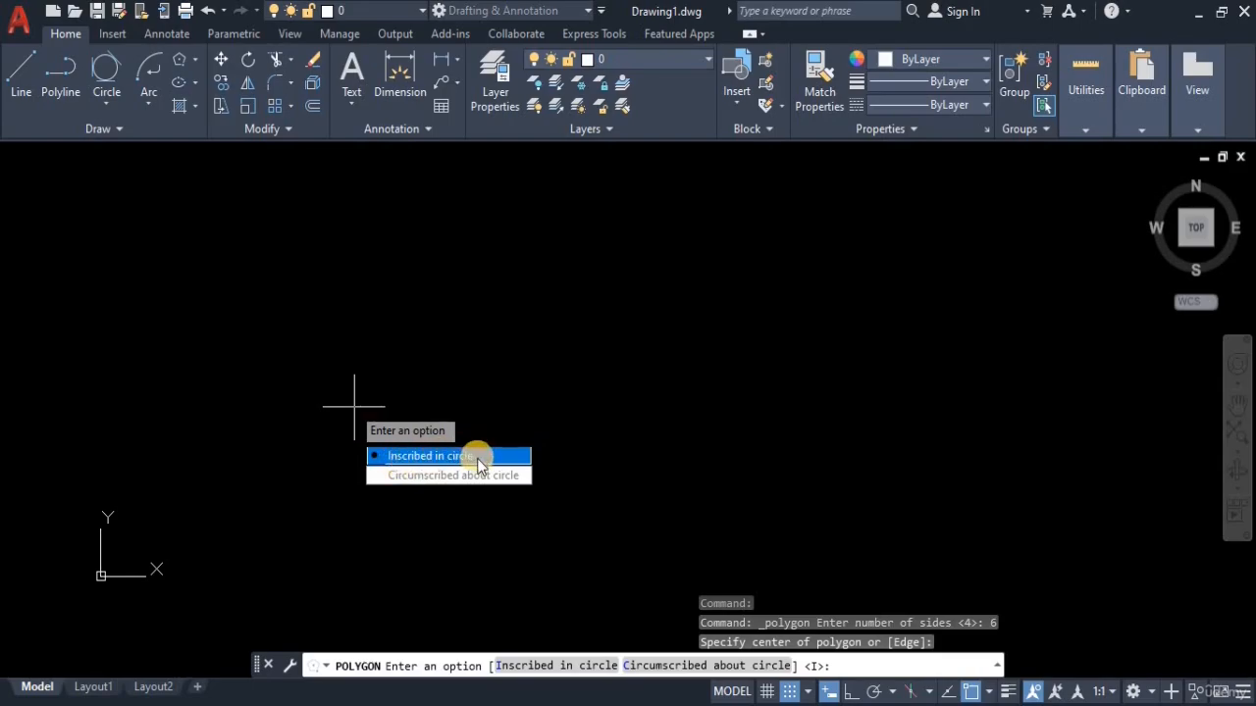
left_click(417, 456)
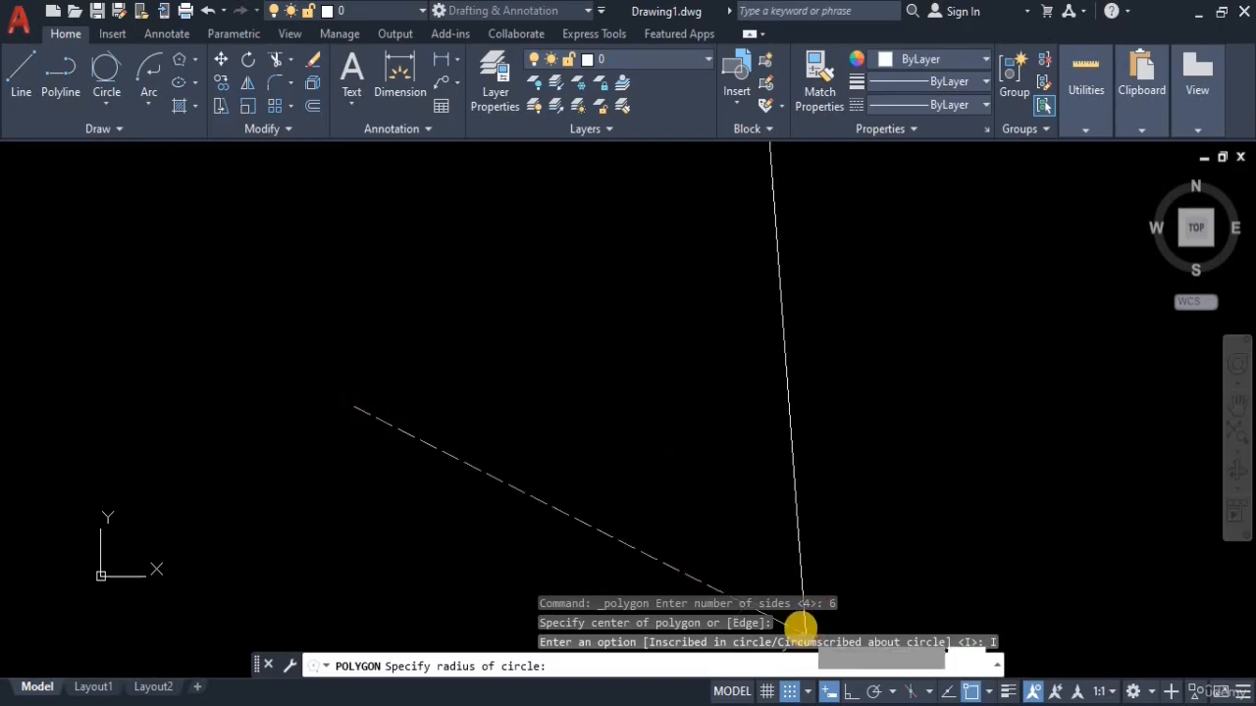
left_click(849, 692)
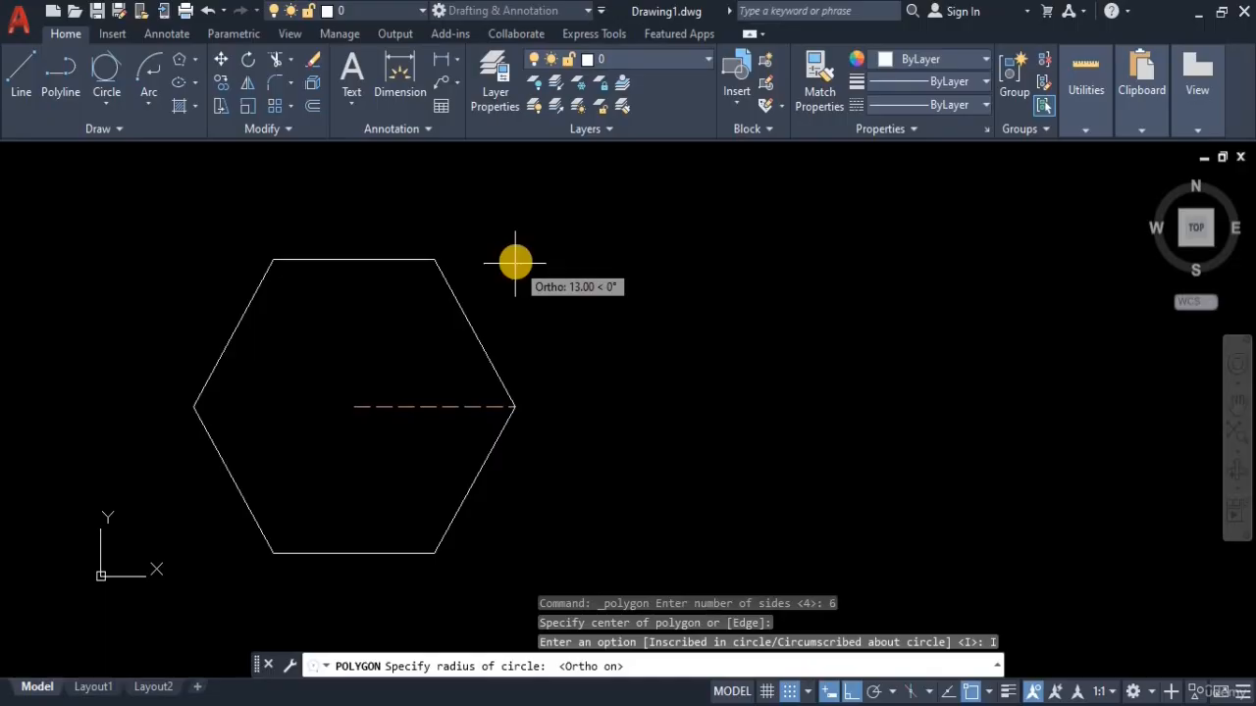
left_click(495, 302)
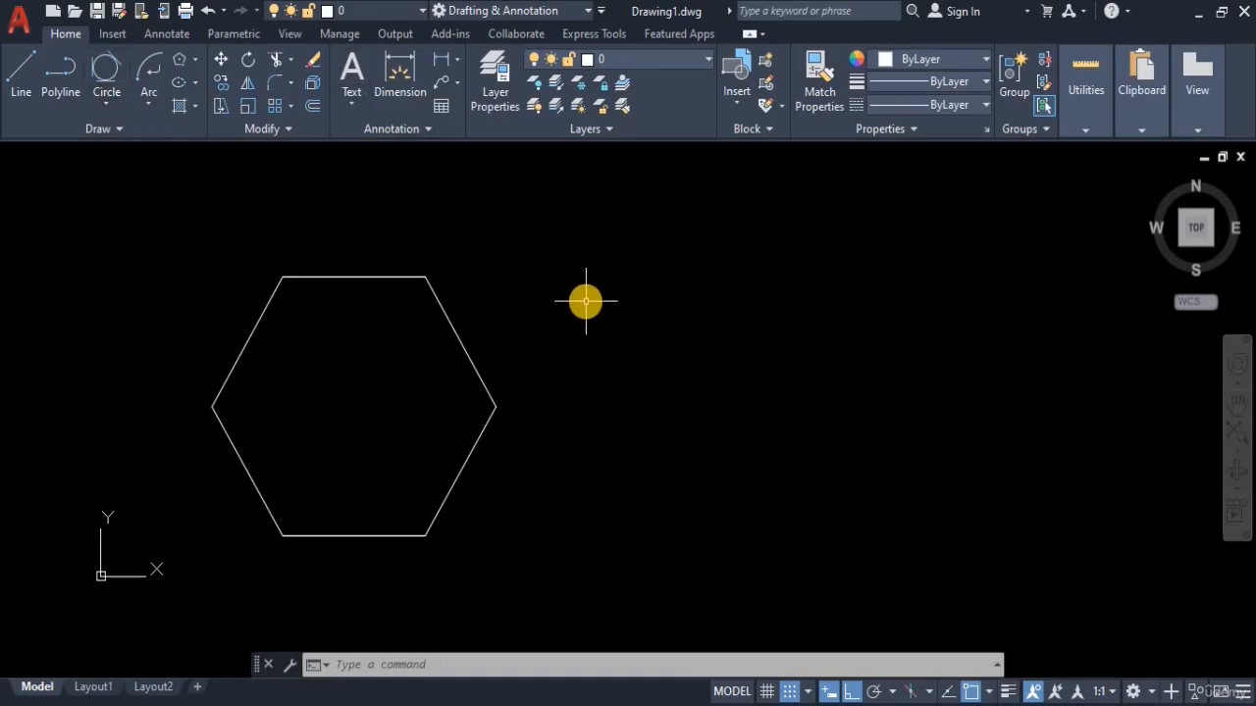
Draw a circle with a radius of about 10.5 to the right of the hexagon.
type("i")
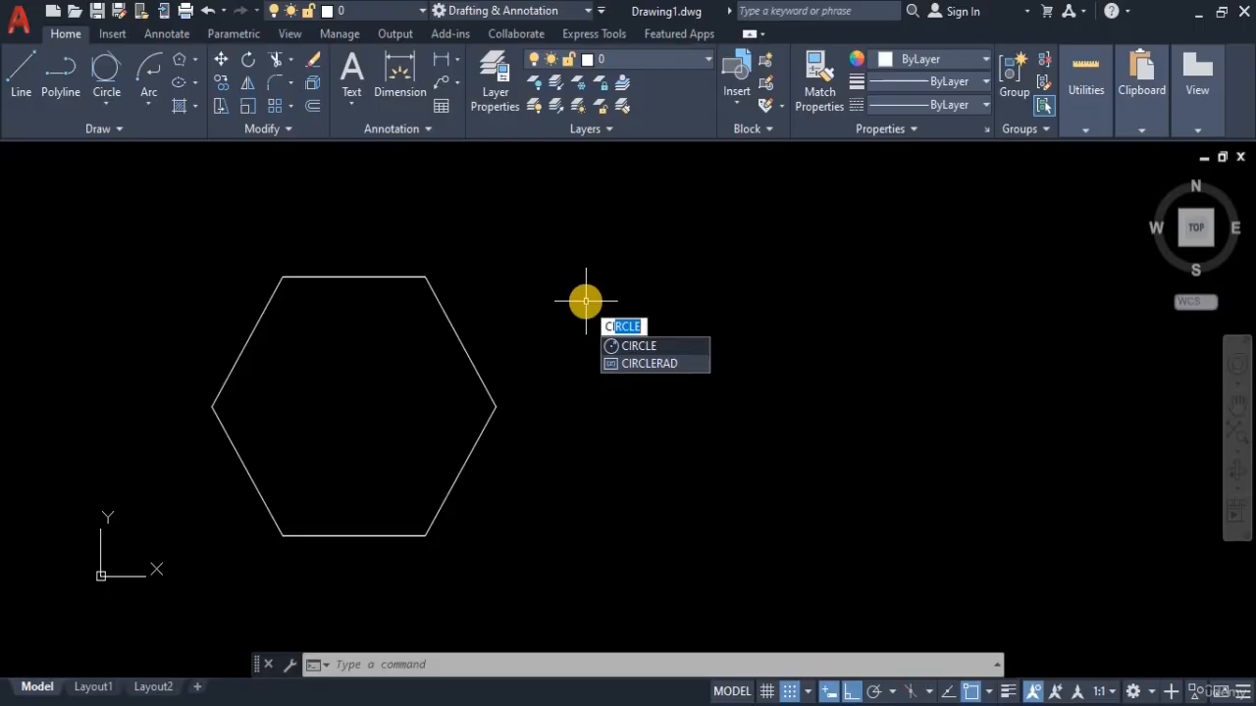
key("Return")
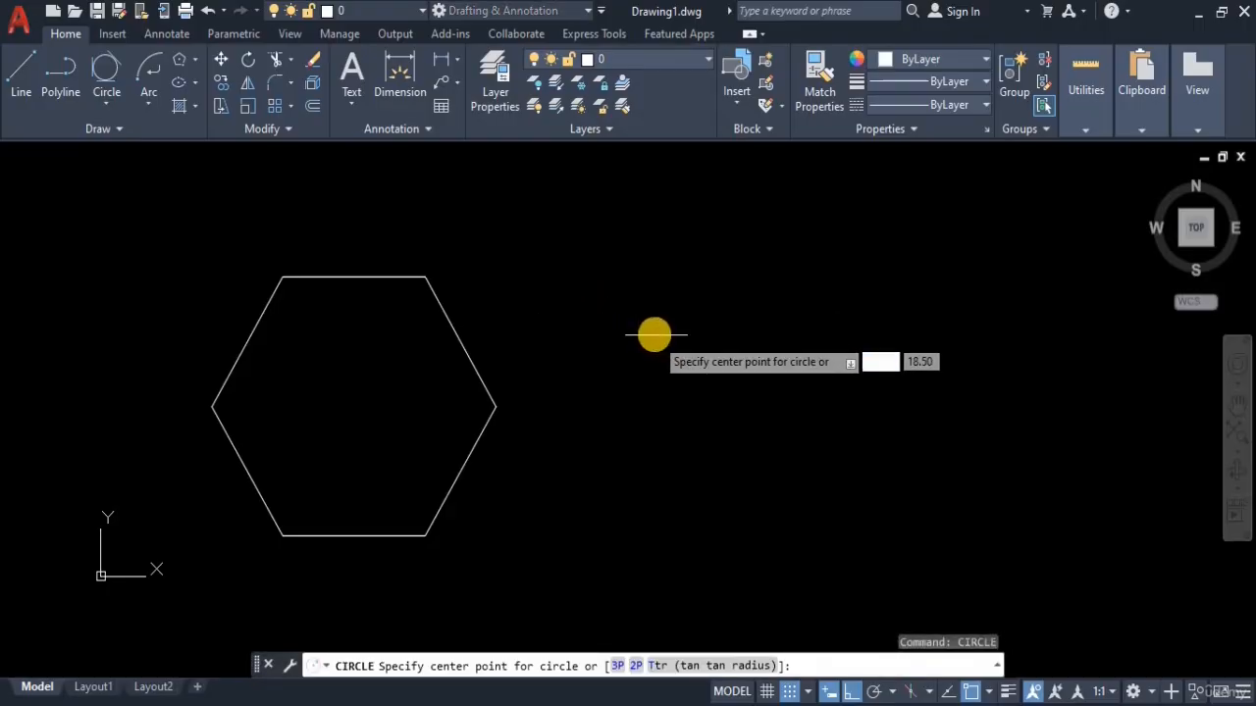
left_click(655, 335)
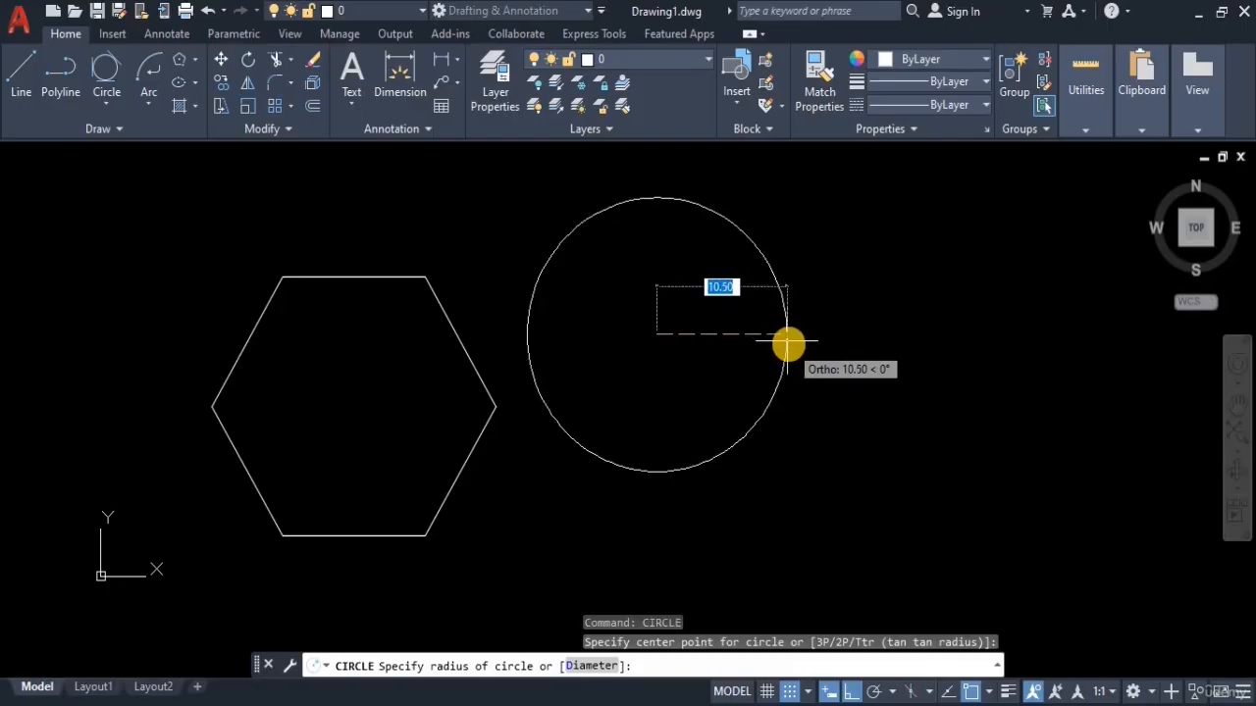
left_click(788, 343)
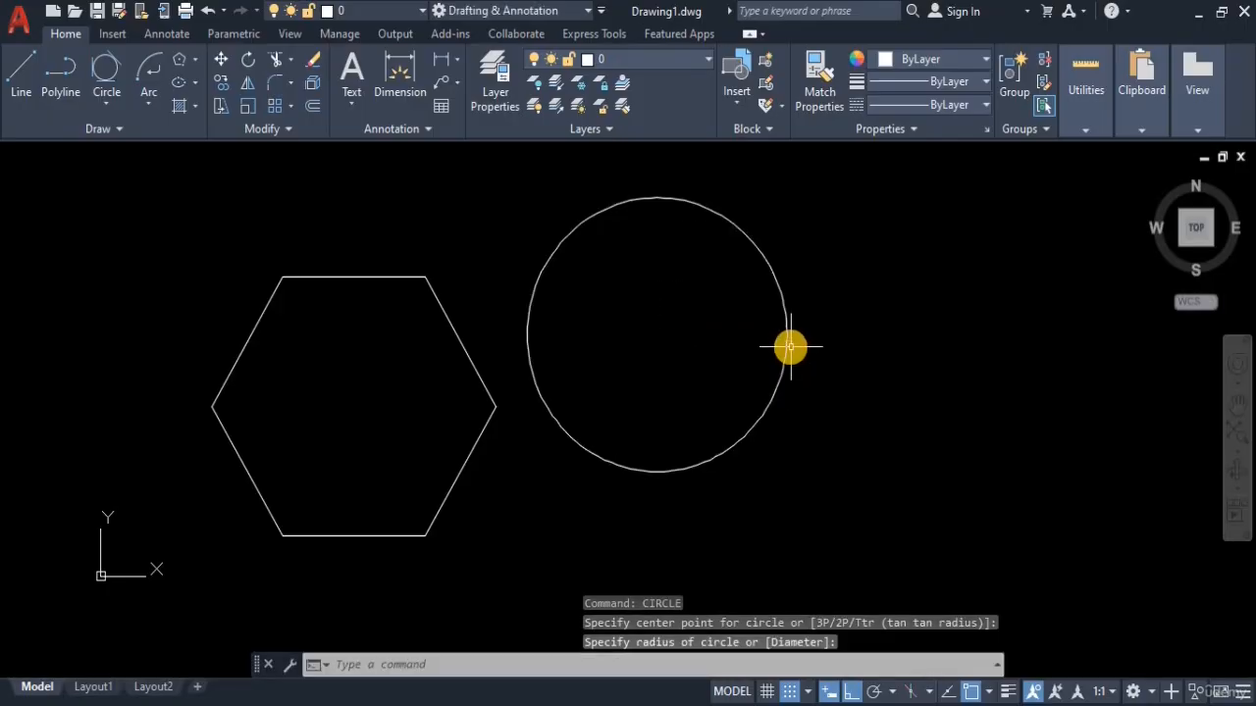
key("Escape")
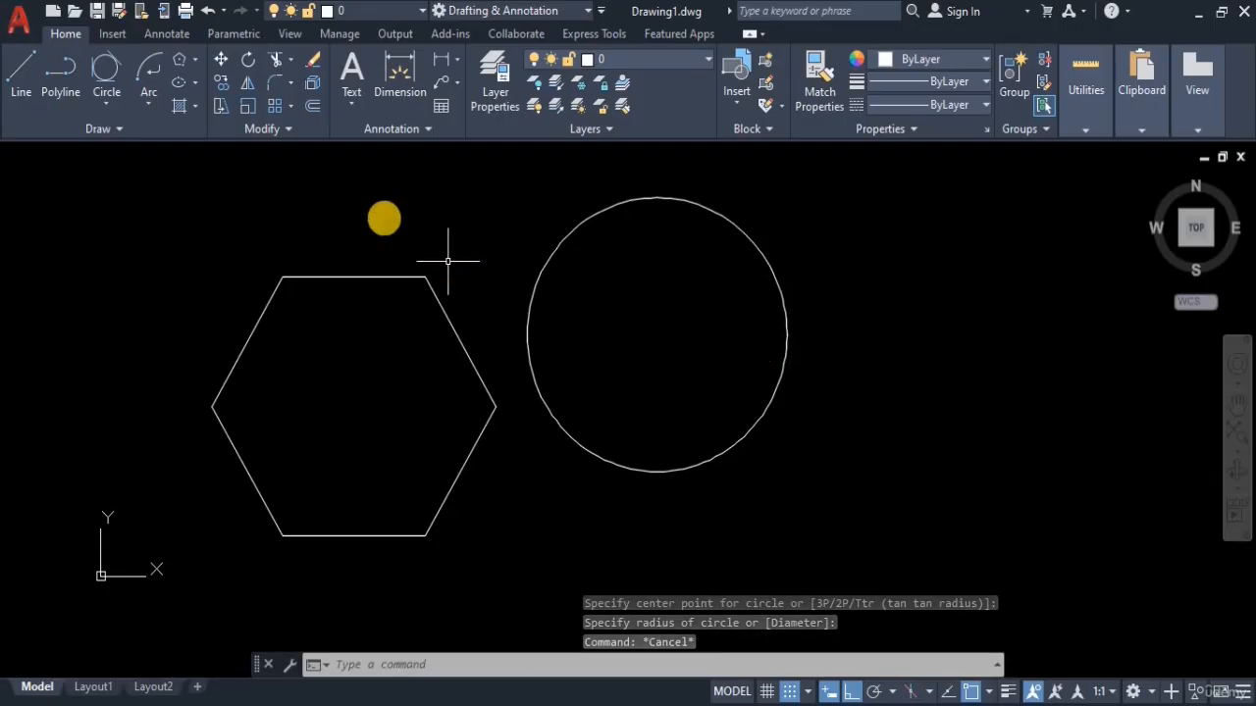
Draw a six-sided polygon centred on the circle, using Inscribed in circle with a vertex at the circle's top (radius about 10.5).
left_click(194, 62)
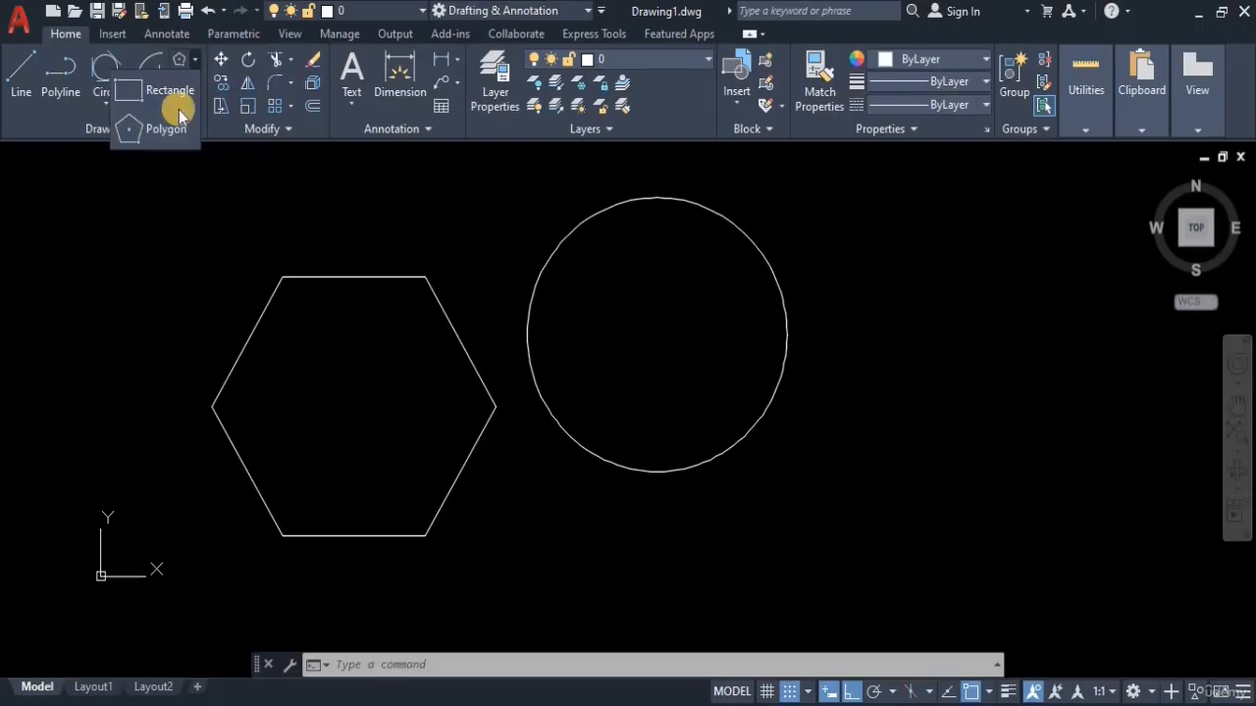
left_click(182, 124)
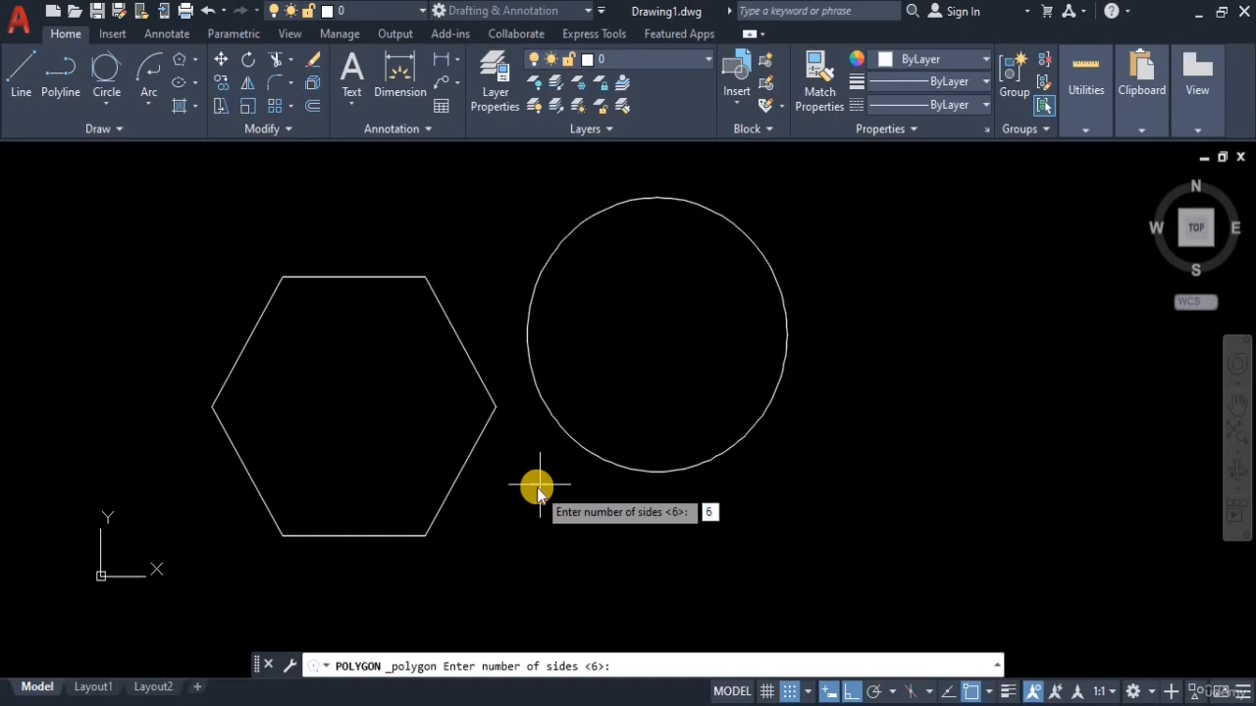
key("Return")
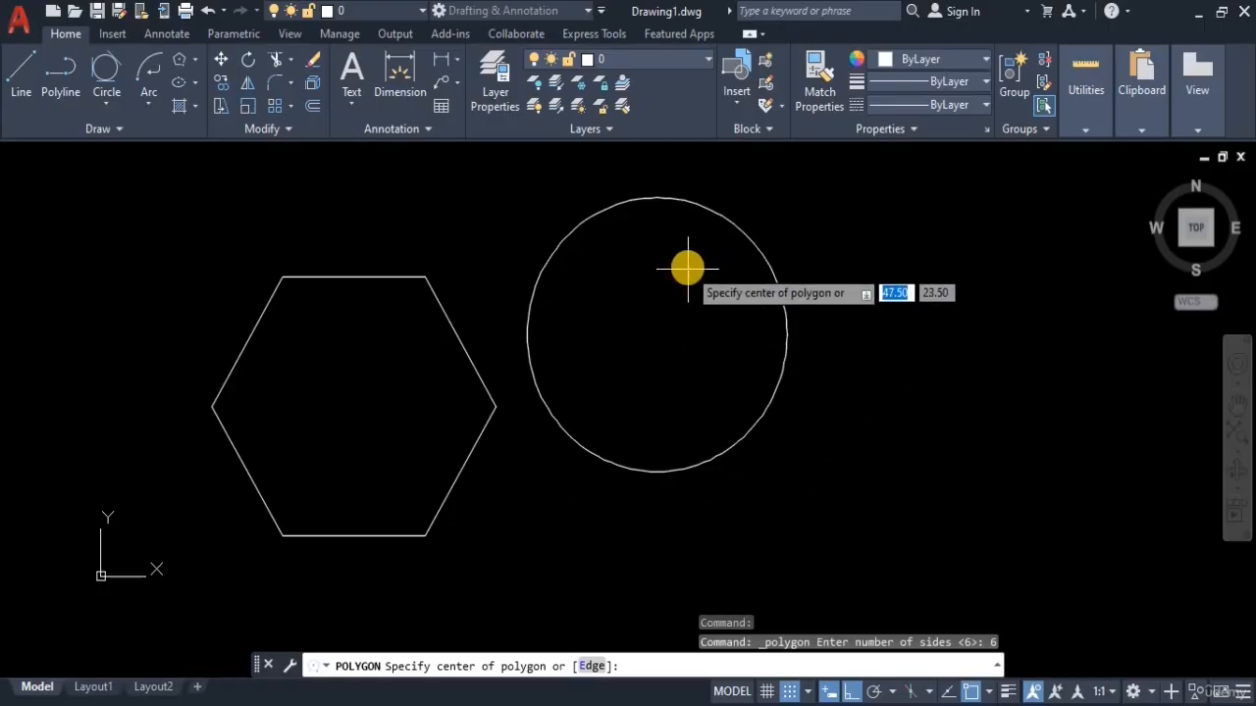
left_click(657, 335)
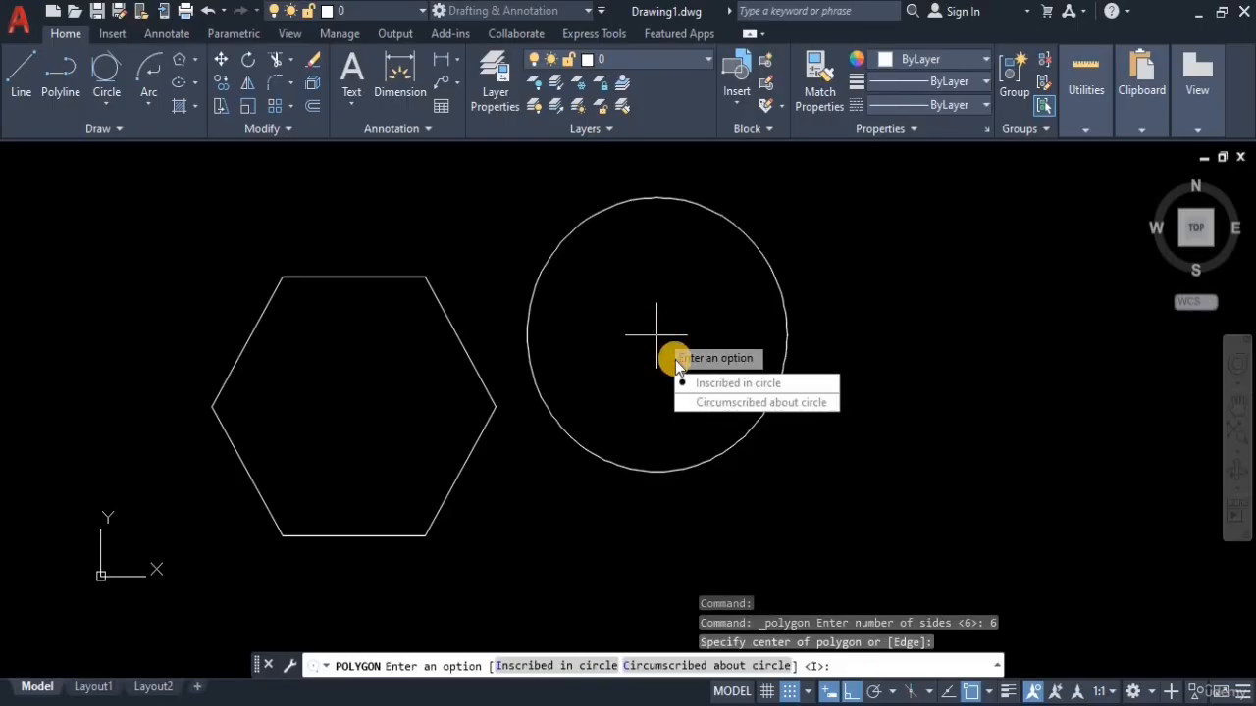
left_click(734, 391)
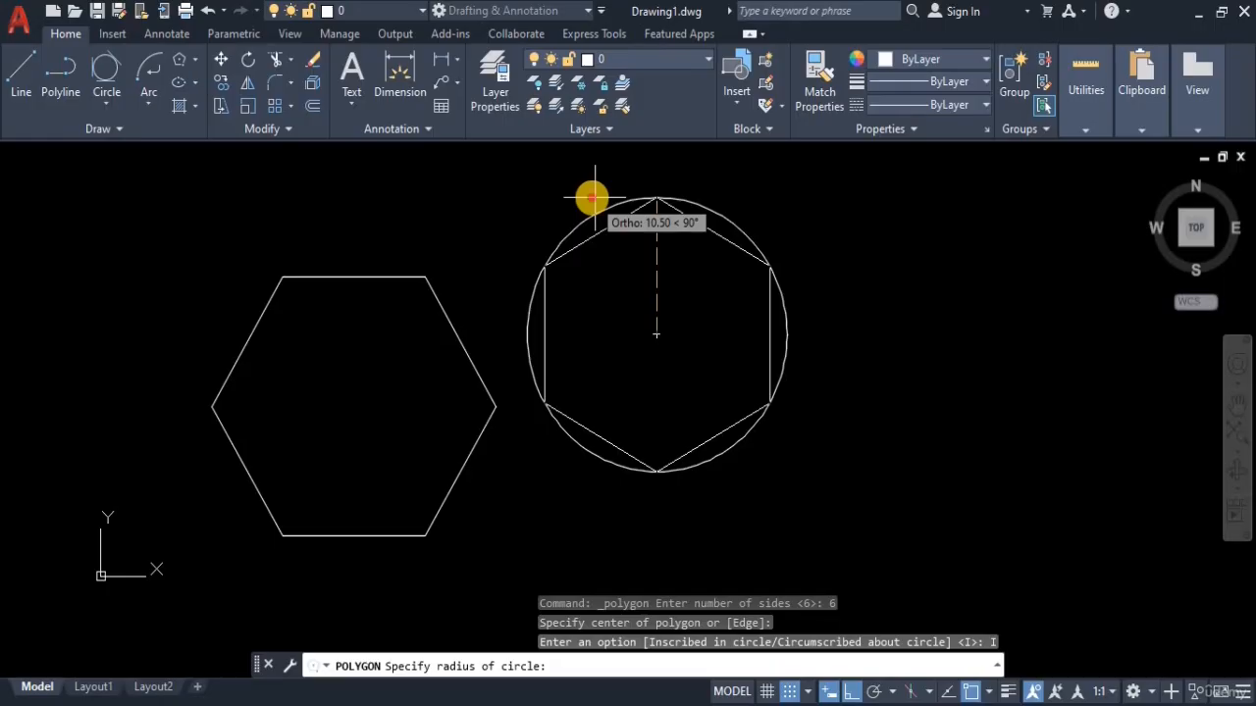
left_click(593, 198)
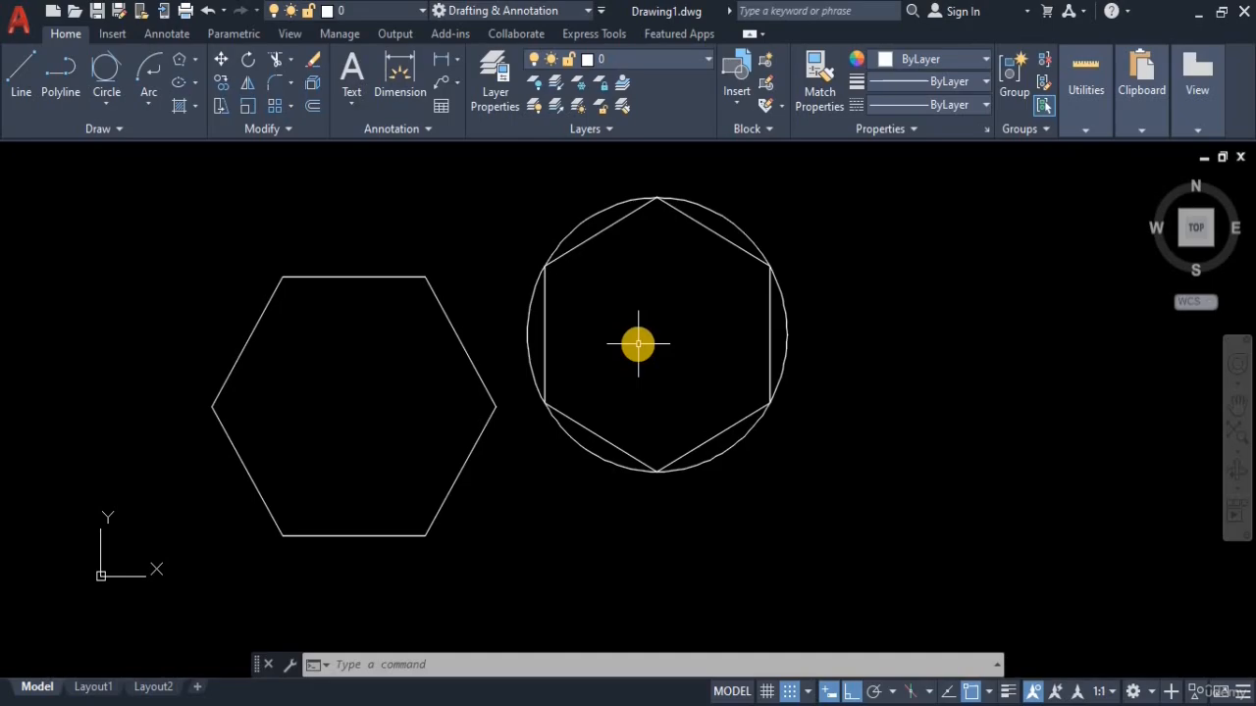
Draw a second six-sided polygon from the circle's centre, using Circumscribed about circle with its sides tangent to the circle.
key("Return")
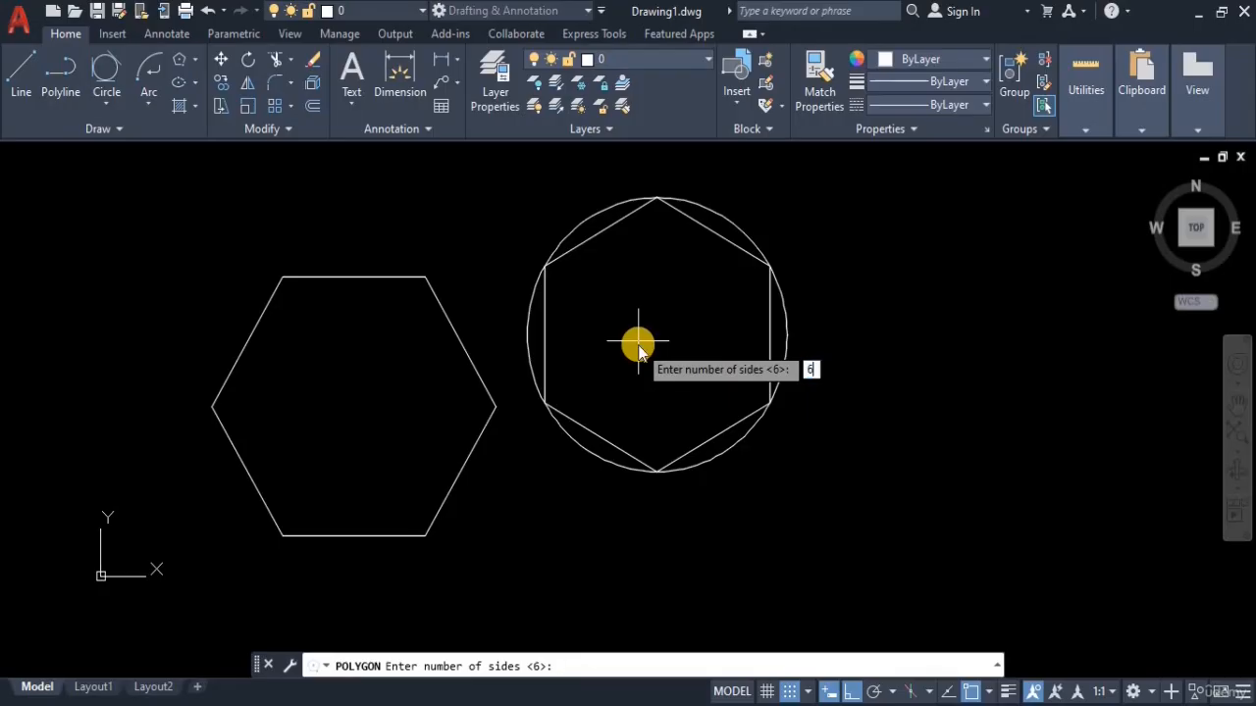
key("Return")
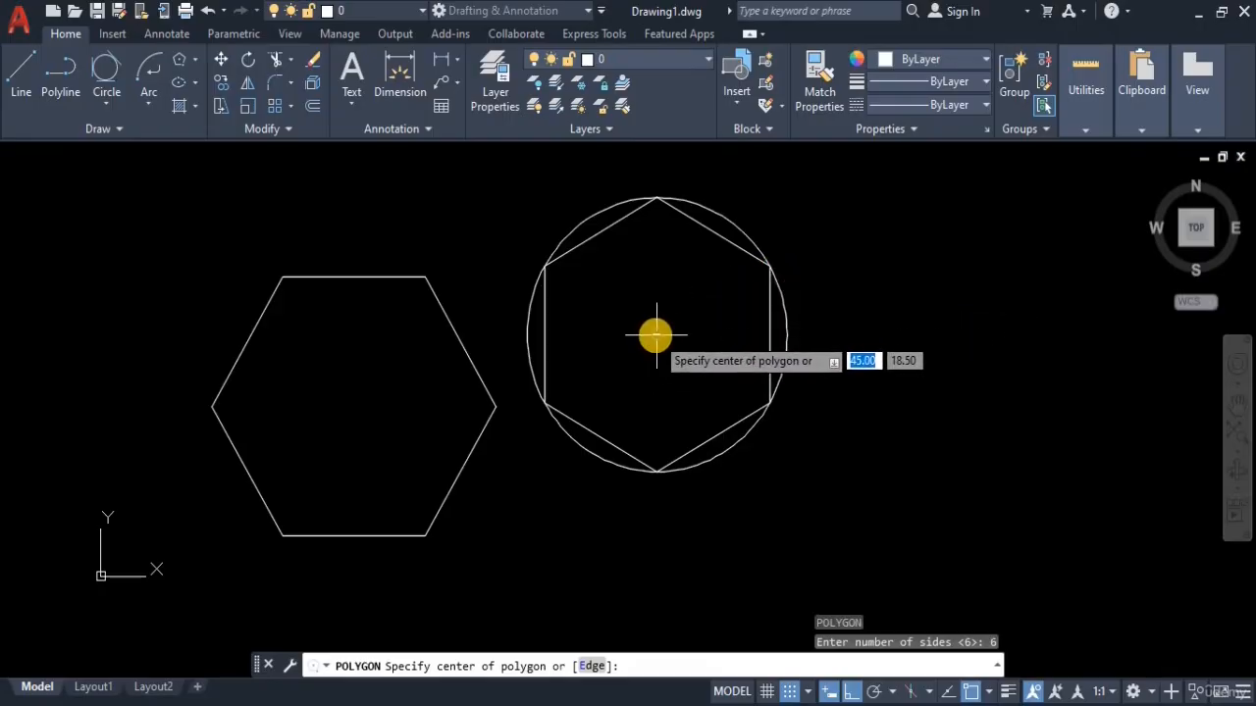
left_click(657, 335)
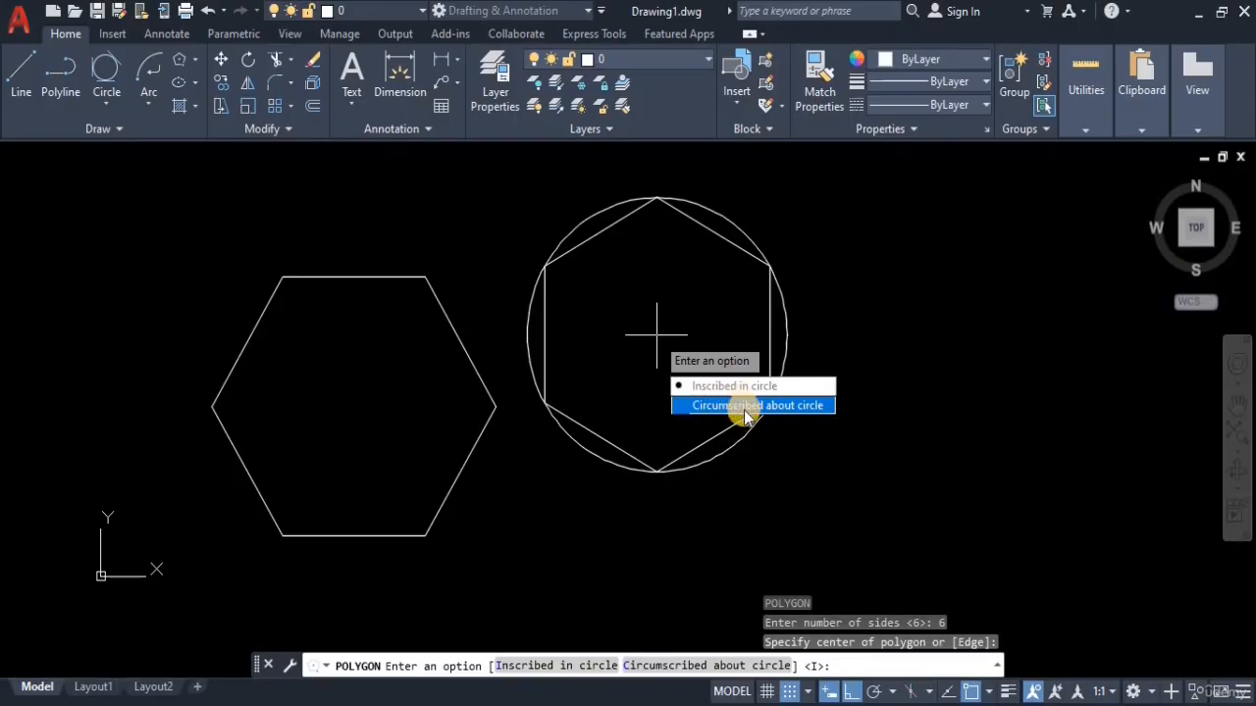
left_click(745, 416)
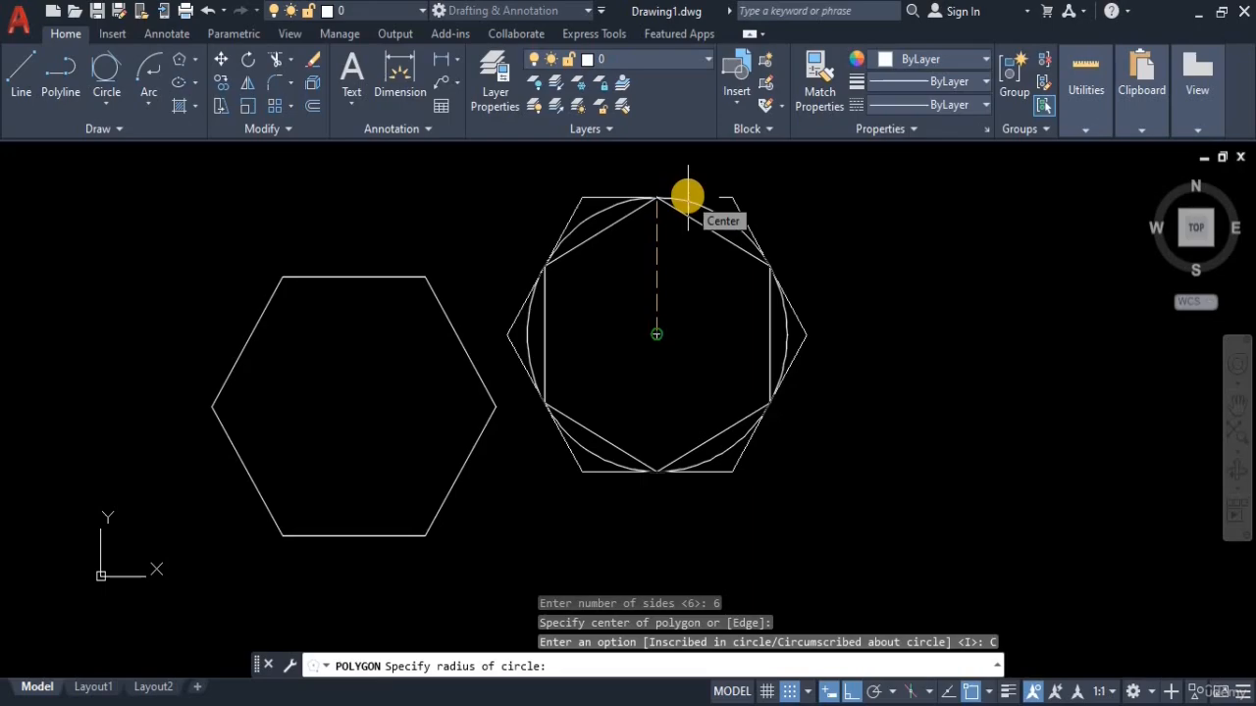
left_click(687, 196)
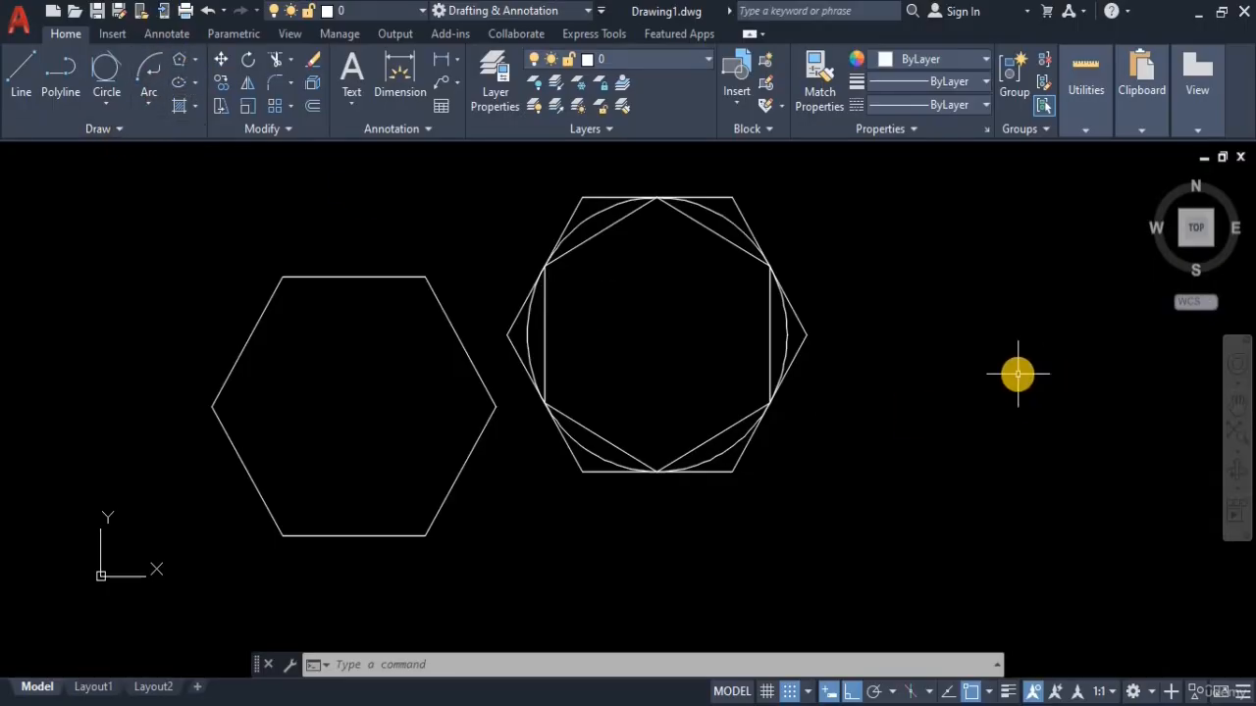
Draw a six-sided polygon with the Edge option to the right of the circle, with a horizontal bottom edge 10 units long.
type("O")
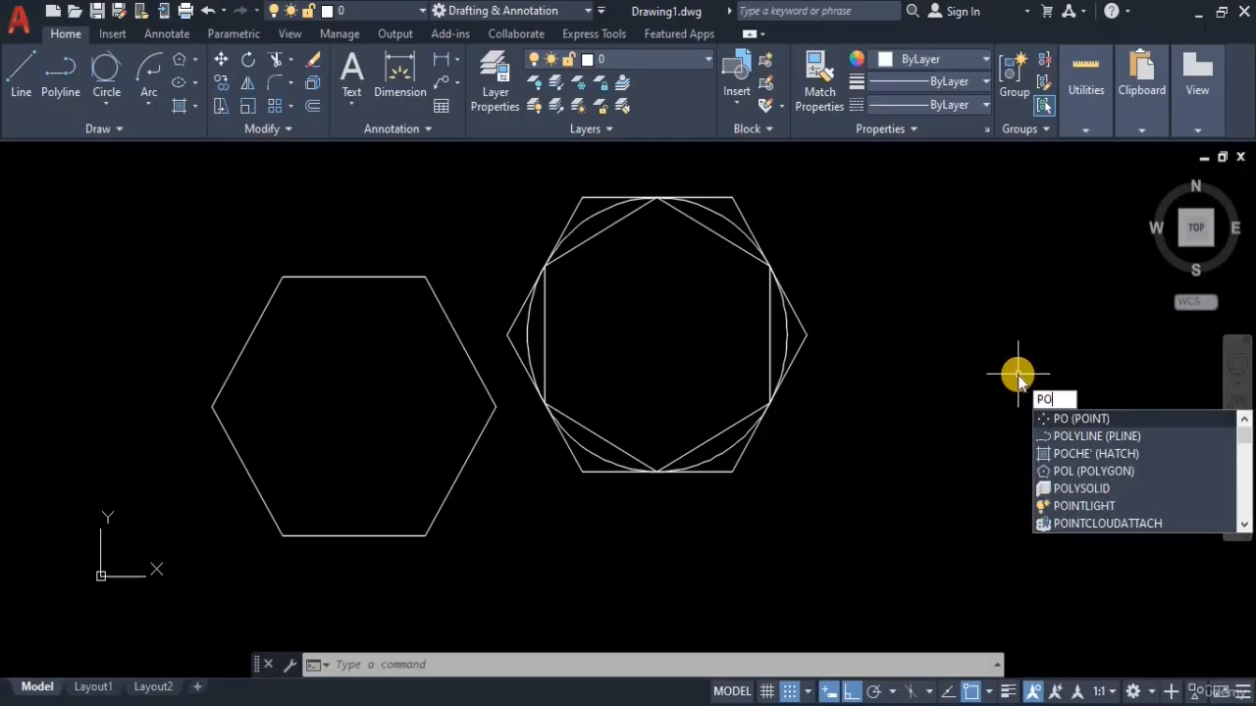
type("L")
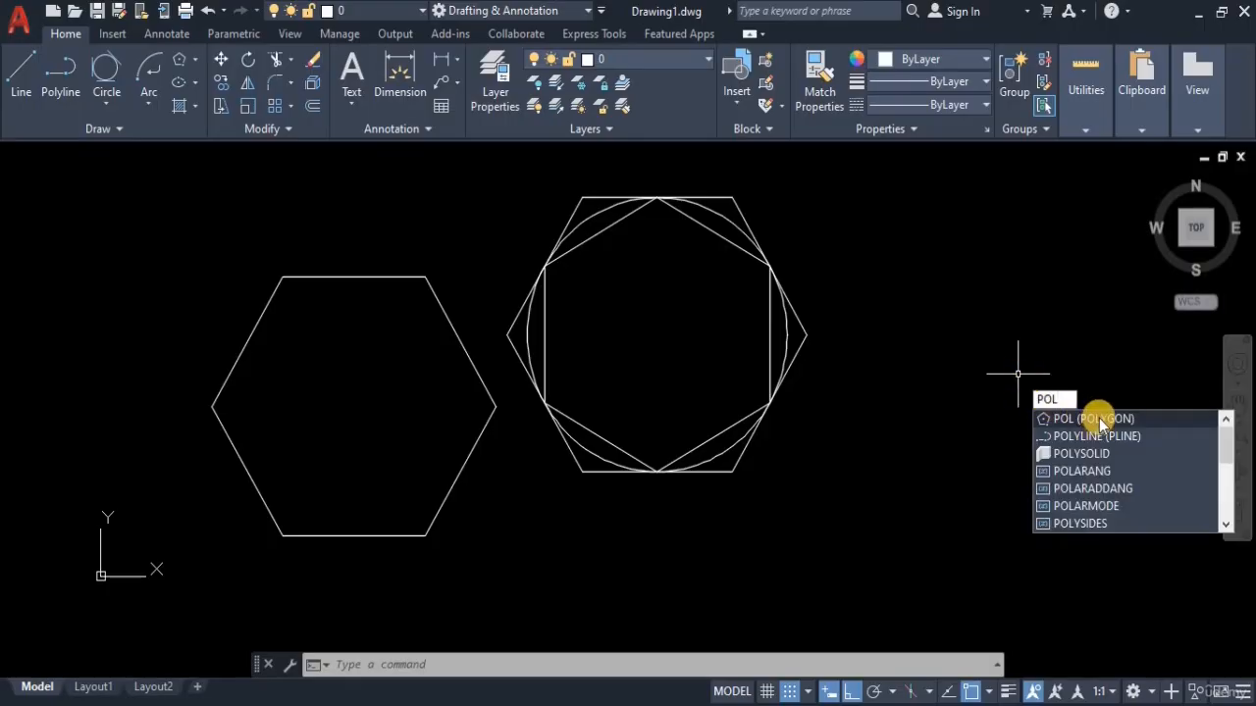
left_click(1053, 435)
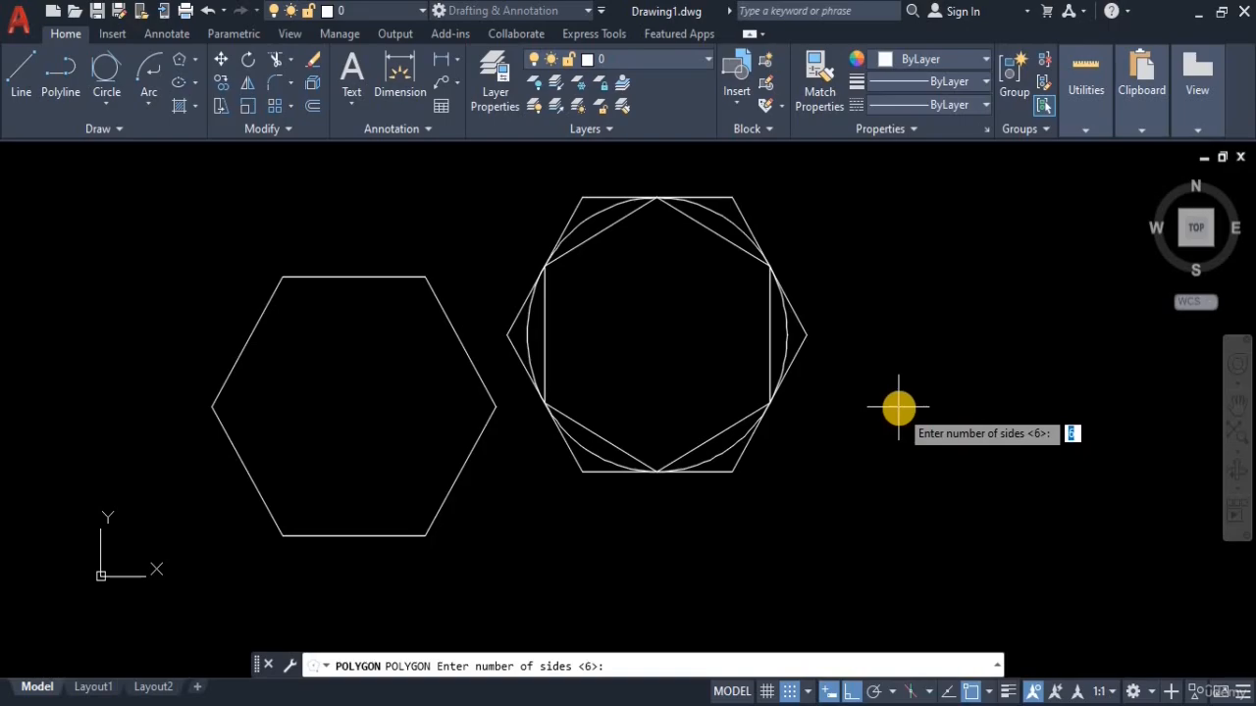
key("Return")
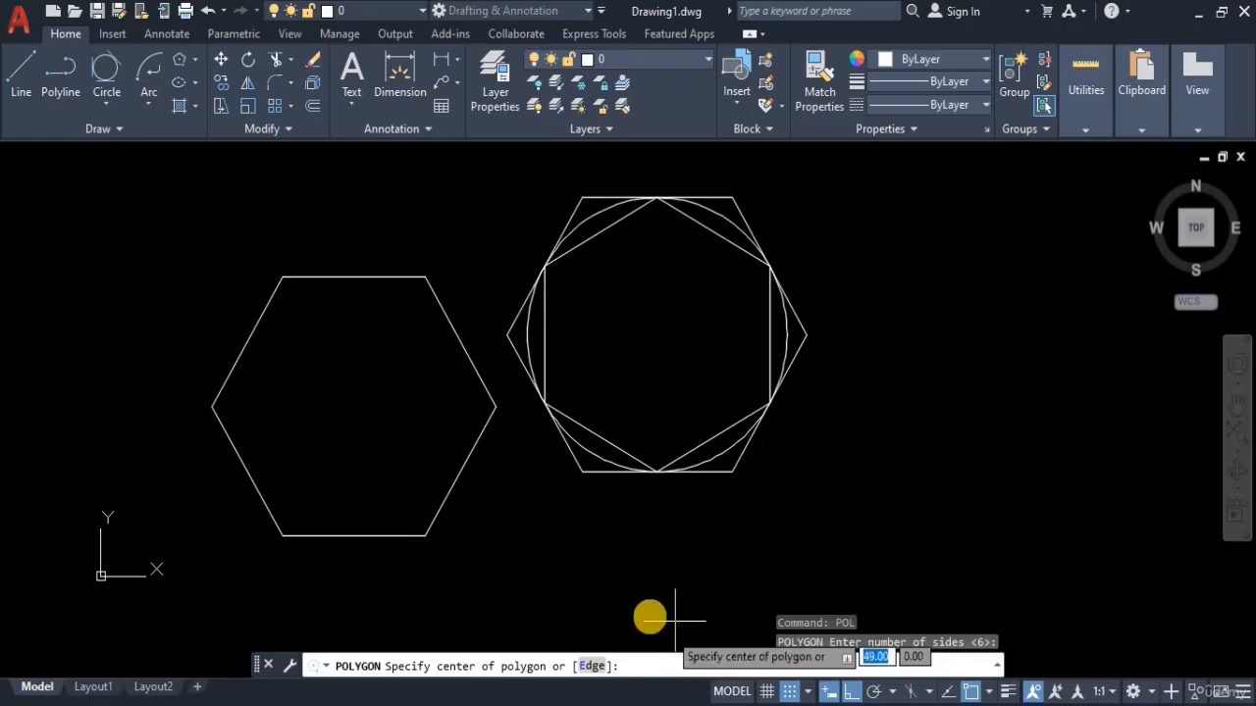
left_click(593, 666)
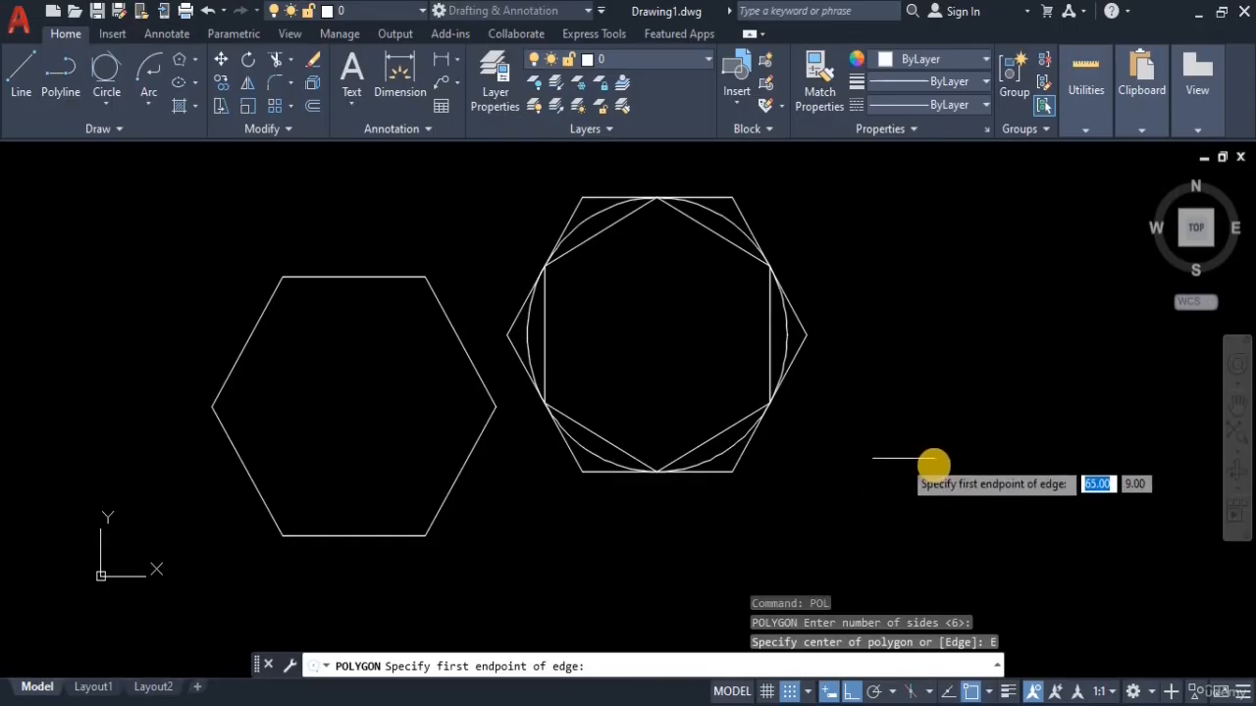
left_click(891, 461)
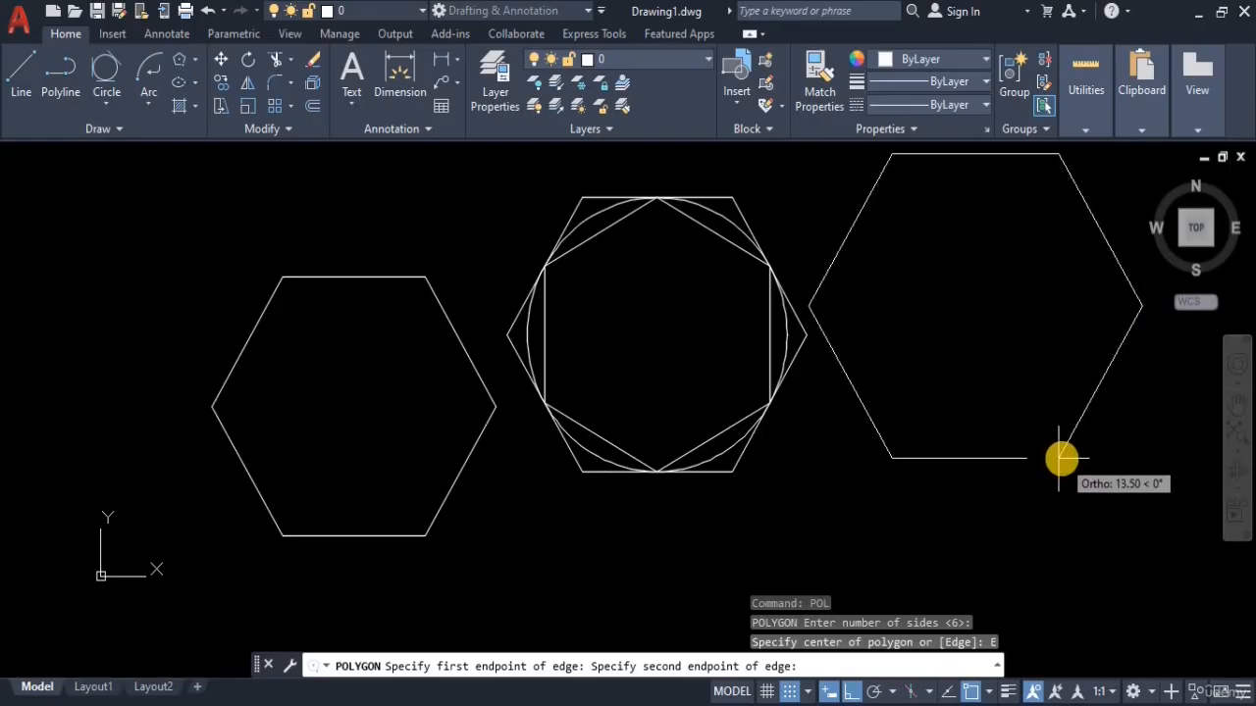
type("1")
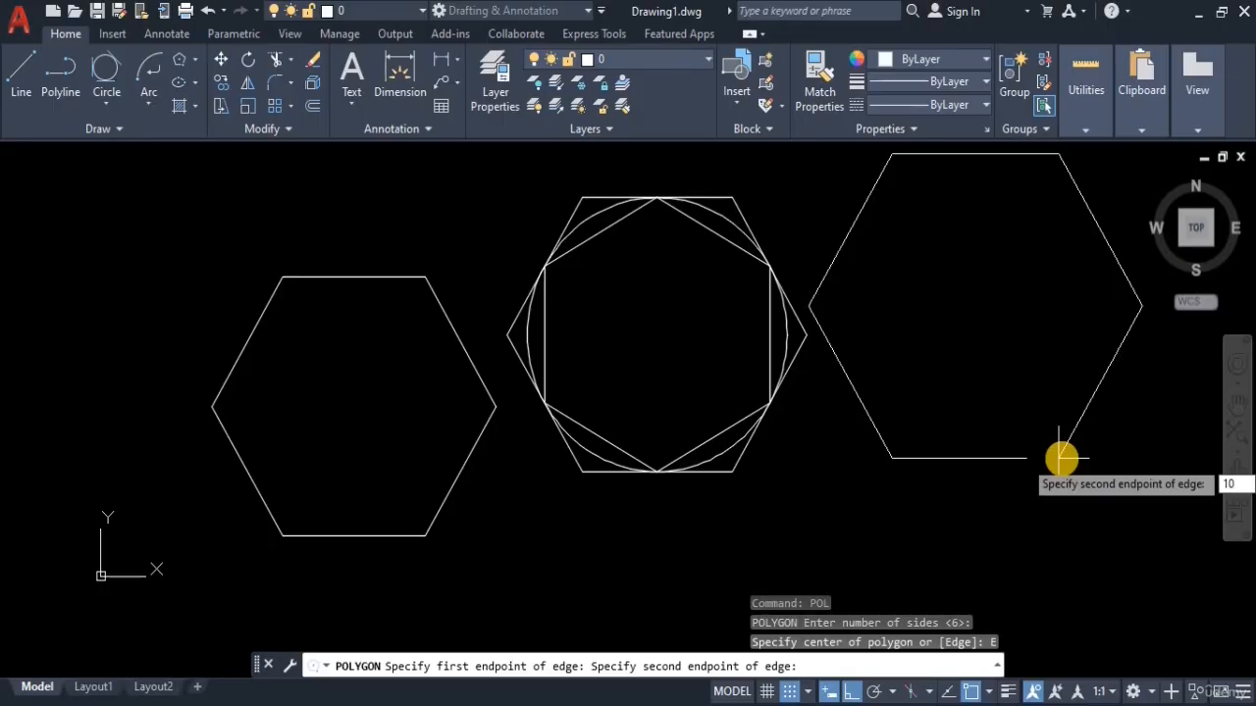
type("0")
key("Return")
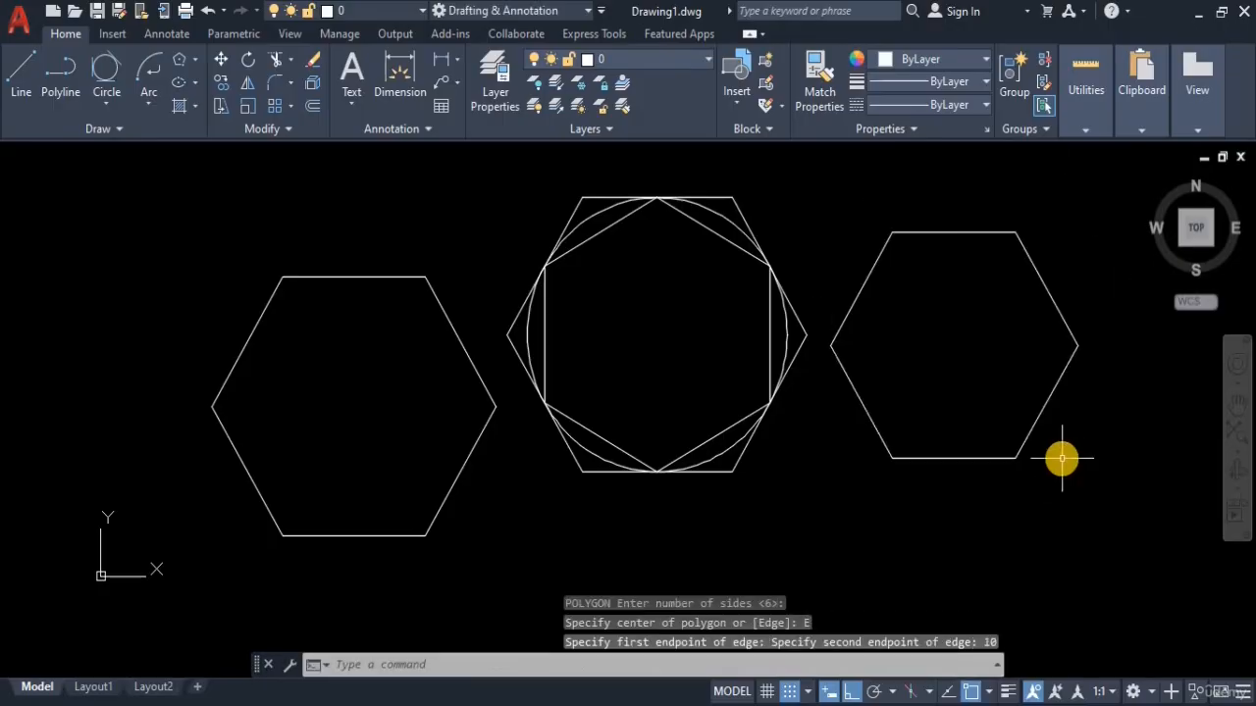